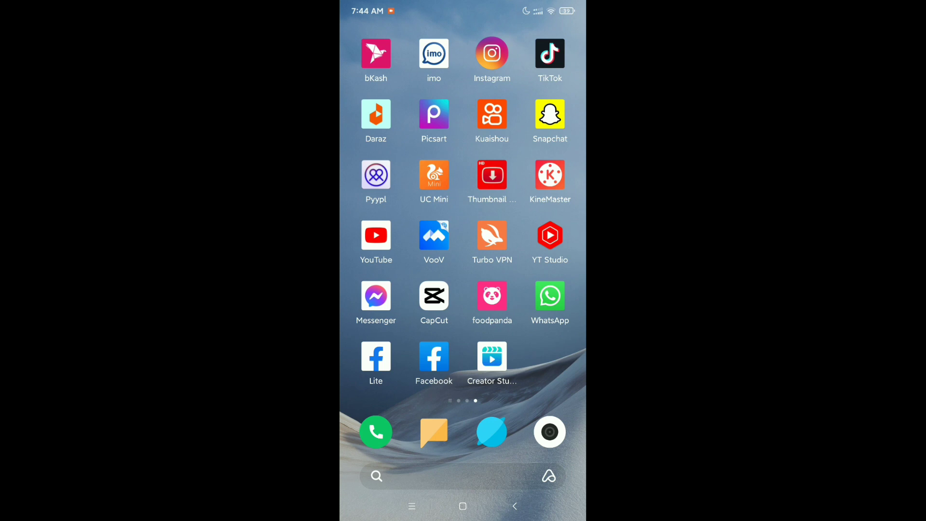
- Launch the Facebook app and go to its main menu page
click(433, 356)
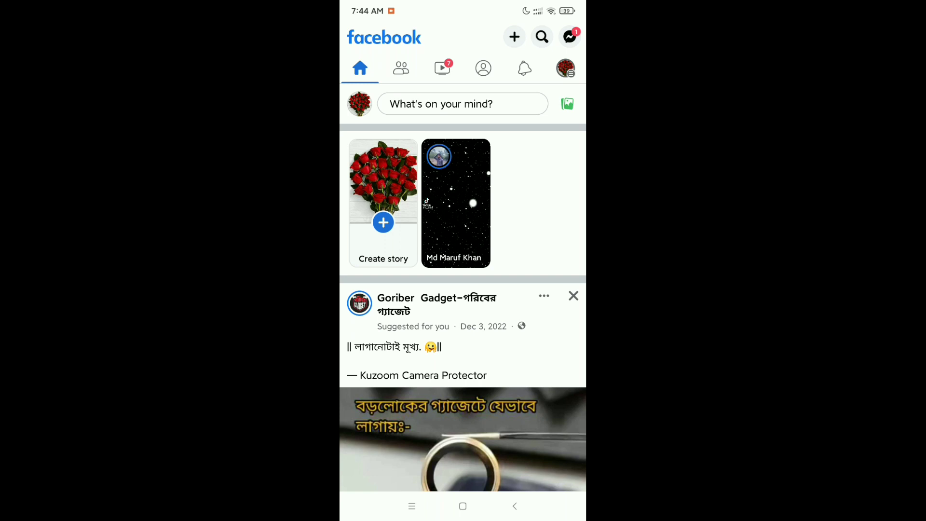
click(566, 68)
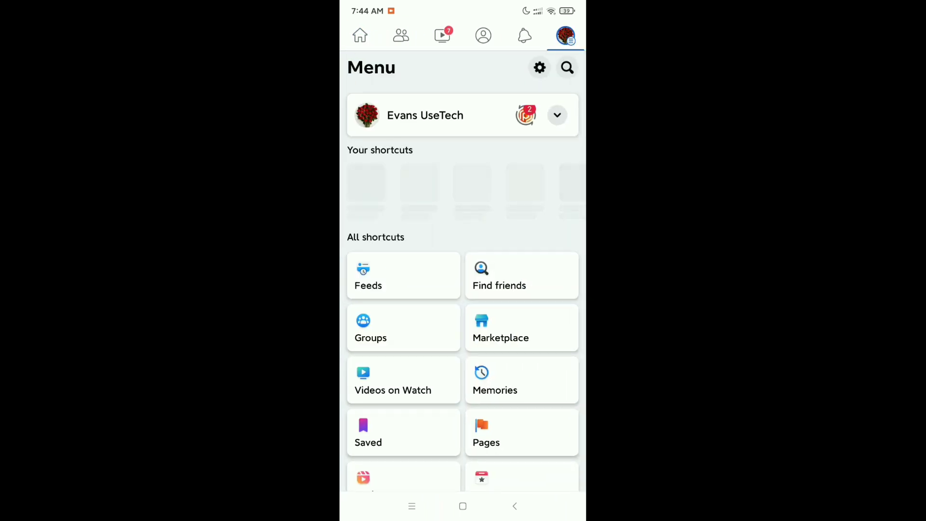
scroll(463, 290, down, 3)
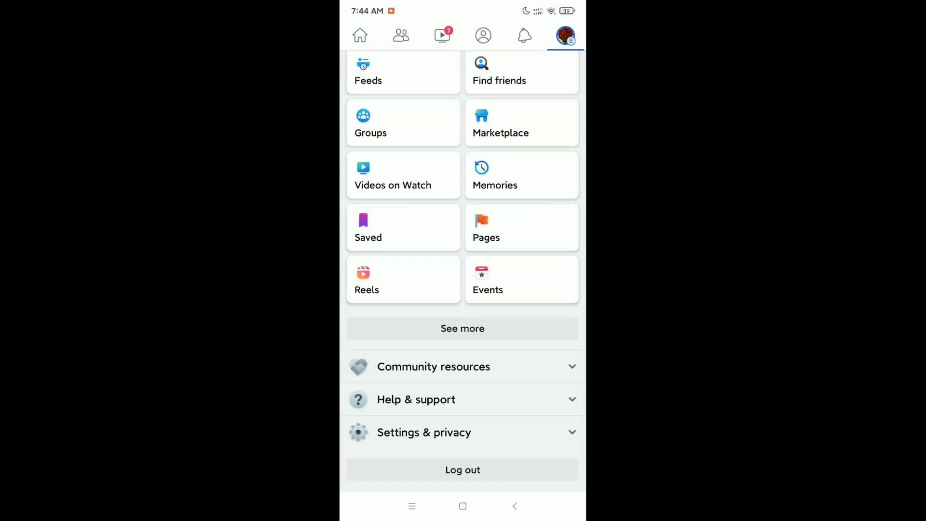
- Expand Settings & privacy, open Settings, and move to the Privacy options
click(487, 433)
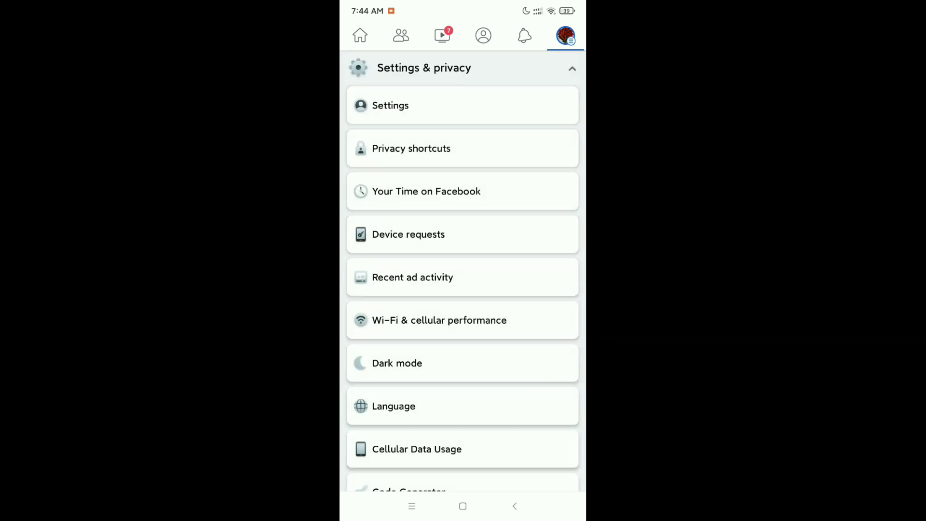
click(391, 105)
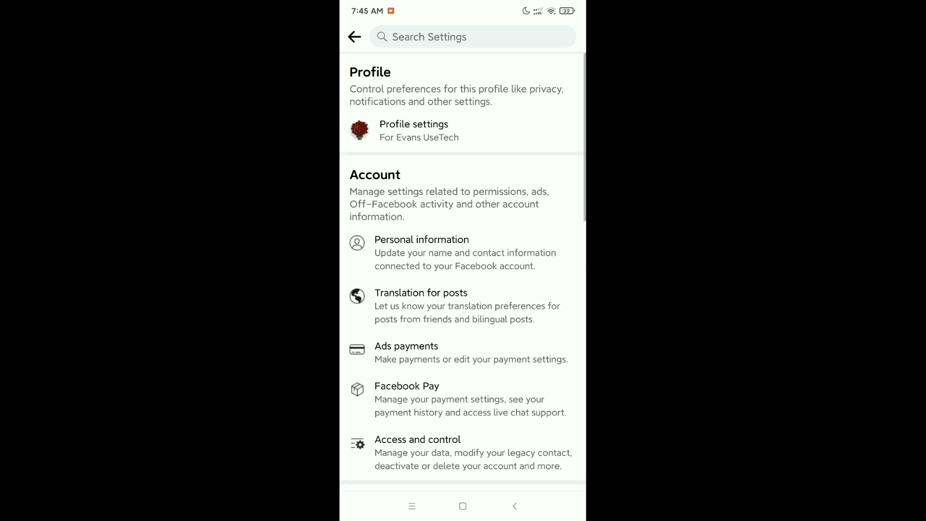
click(557, 132)
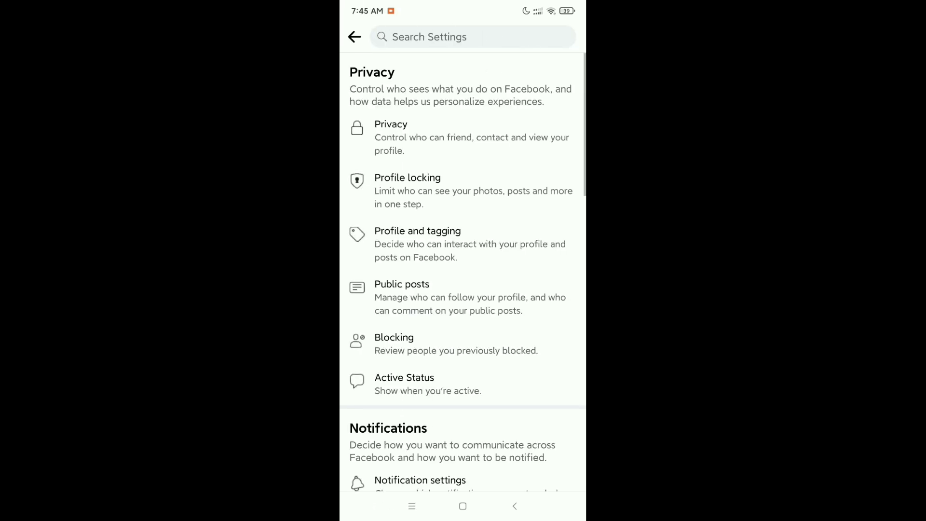
- Open Privacy settings to reach the friend requests audience option
click(564, 143)
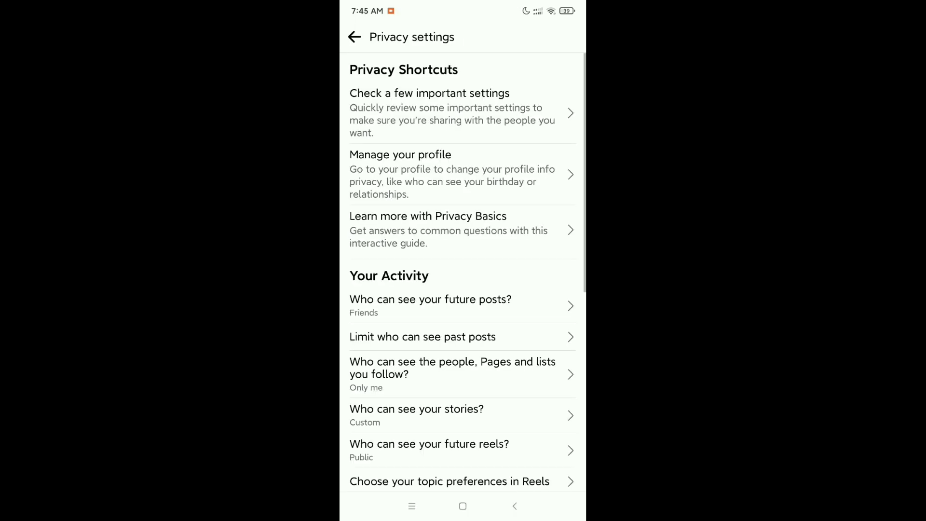
scroll(481, 425, down, 5)
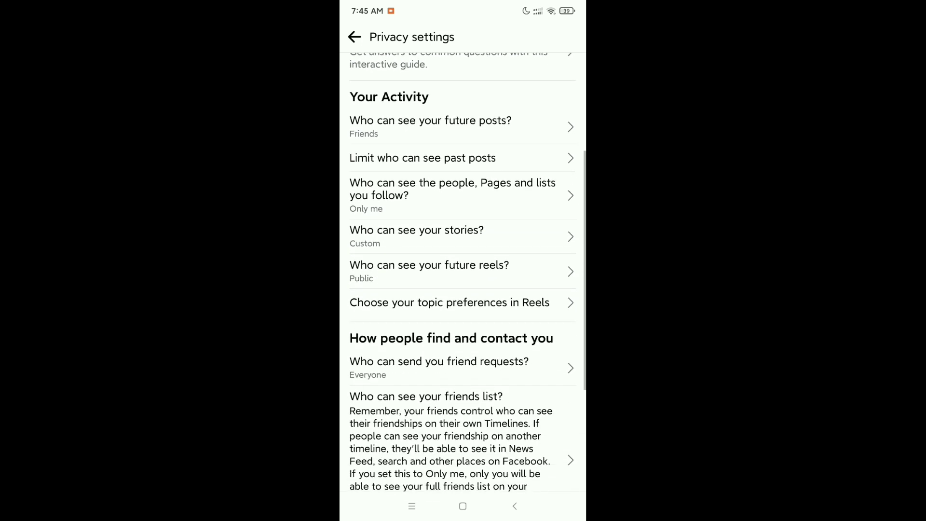
scroll(501, 390, down, 2)
scroll(516, 363, up, 1)
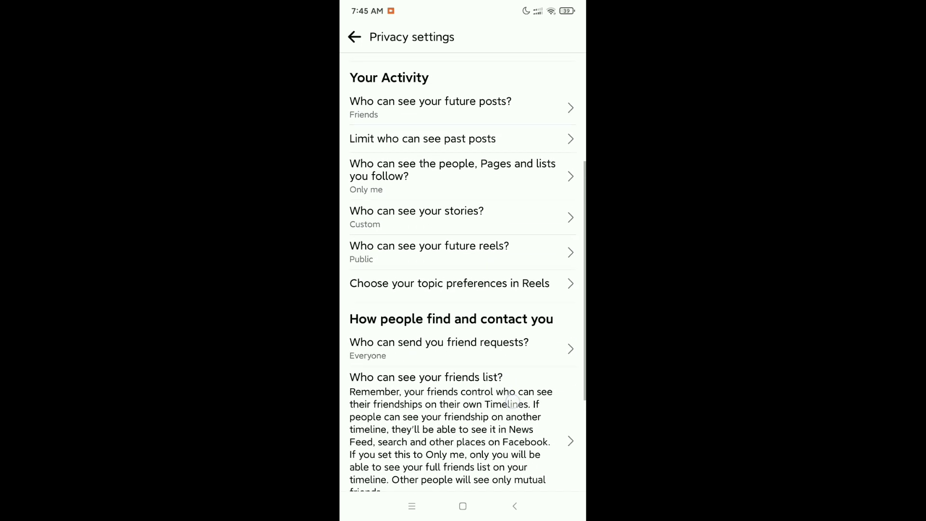
scroll(516, 348, down, 1)
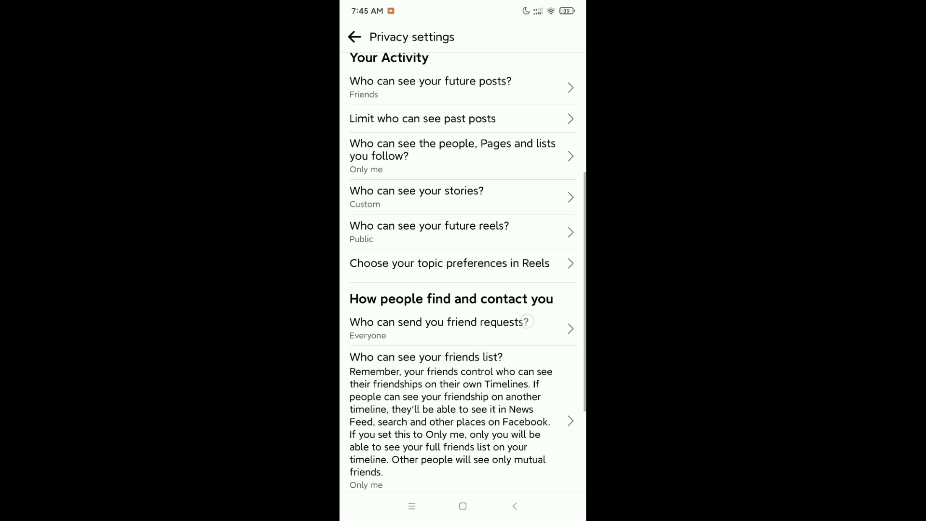
- In 'Who can send you friend requests?', choose Friends of friends, then Everyone
click(521, 331)
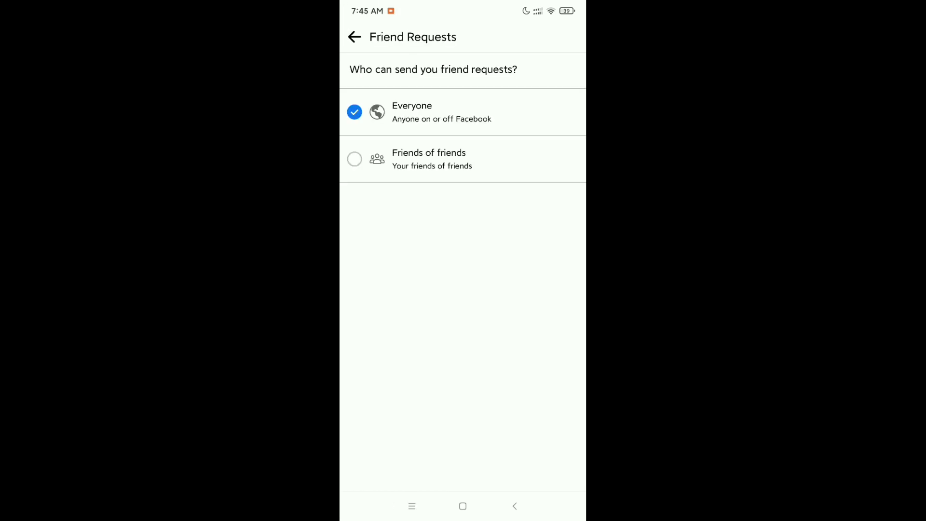
click(554, 160)
click(563, 116)
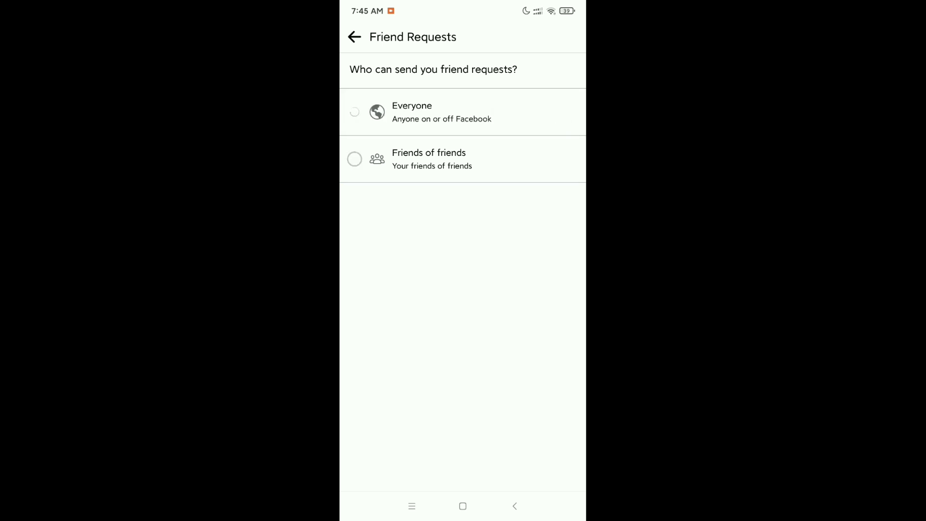